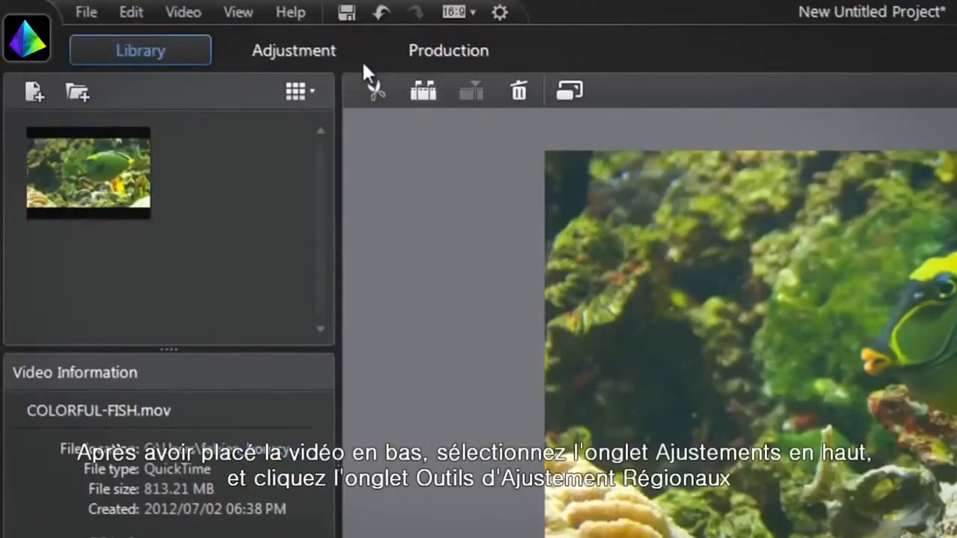
Open the regional adjustment tools for the fish clip and start a new selection mask.
{"action": "left_click", "coordinate": [355, 48]}
{"action": "left_click", "coordinate": [257, 167]}
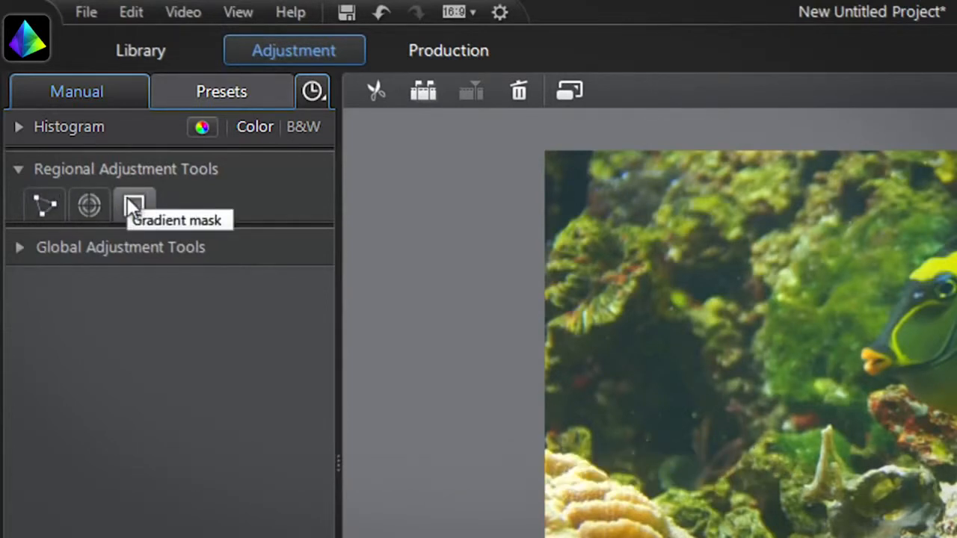
{"action": "left_click", "coordinate": [46, 191]}
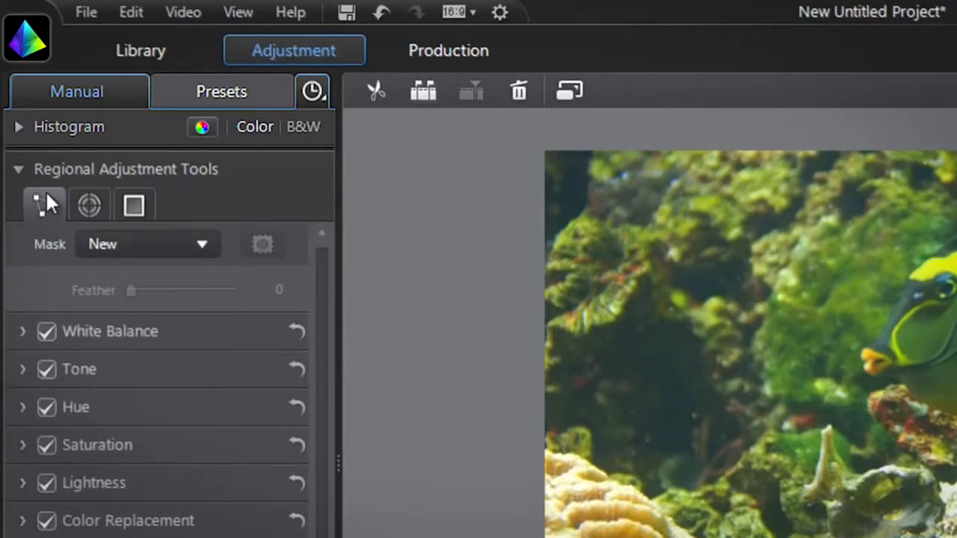
{"action": "left_click", "coordinate": [158, 244]}
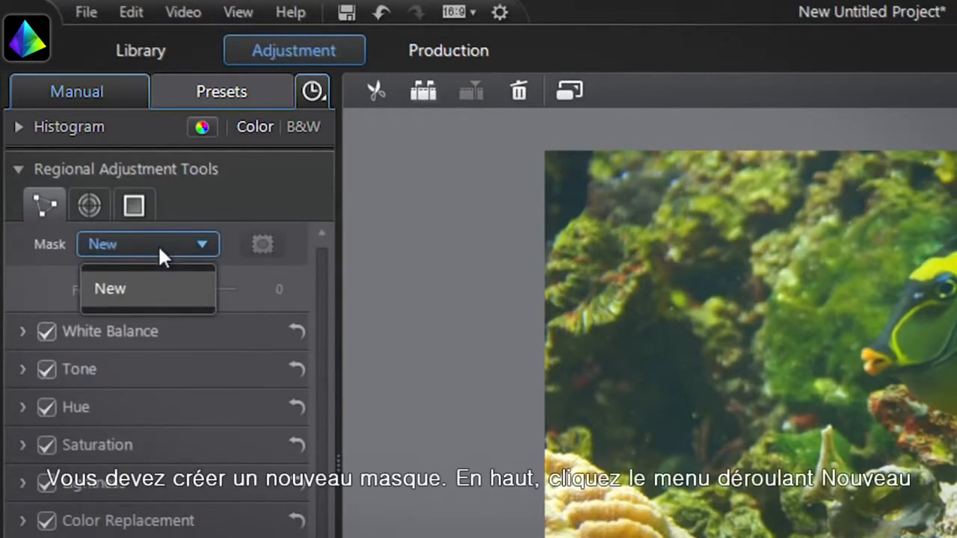
{"action": "left_click", "coordinate": [160, 288]}
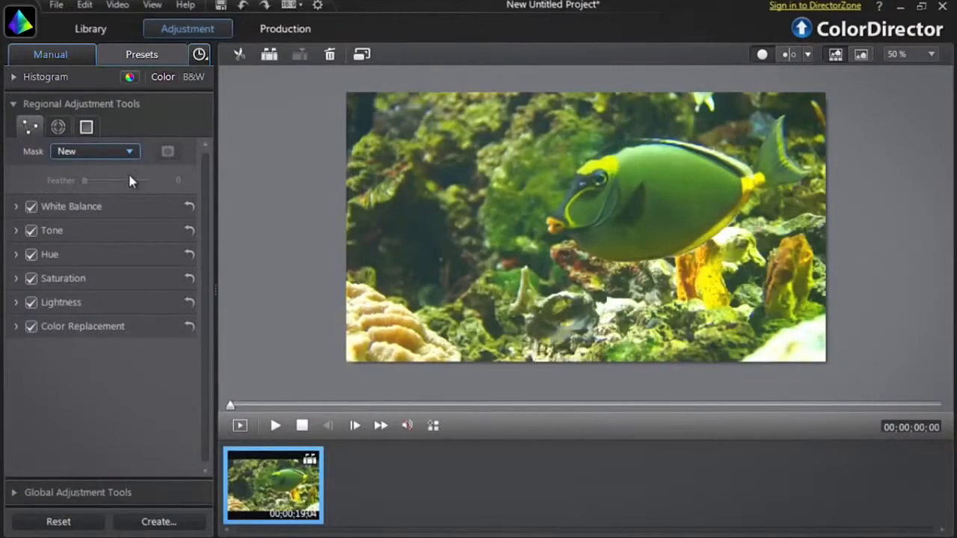
Outline the fish's green body behind the head with a closed selection mask, using a feather of 5.
{"action": "left_click", "coordinate": [615, 155]}
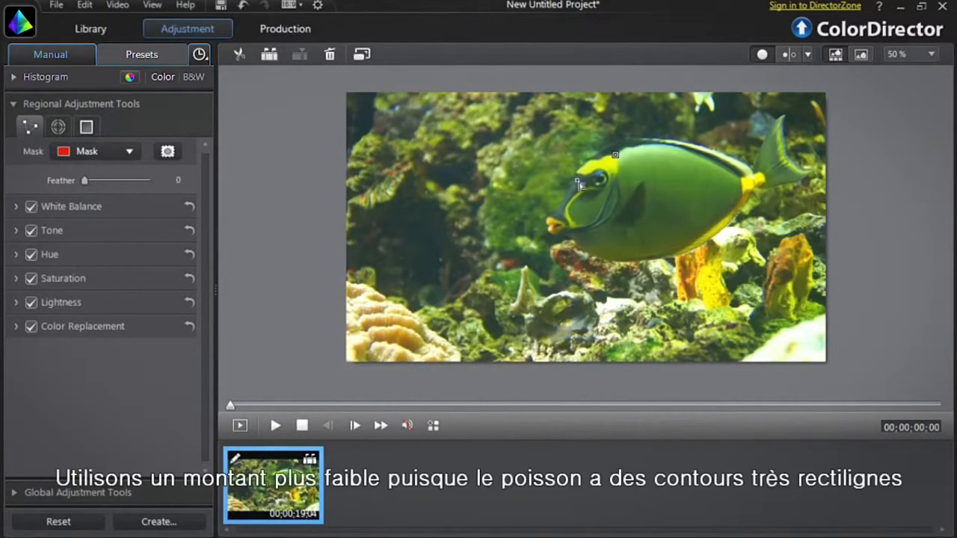
{"action": "mouse_move", "coordinate": [84, 183]}
{"action": "left_mouse_down"}
{"action": "mouse_move", "coordinate": [112, 184]}
{"action": "mouse_move", "coordinate": [88, 185]}
{"action": "left_mouse_up"}
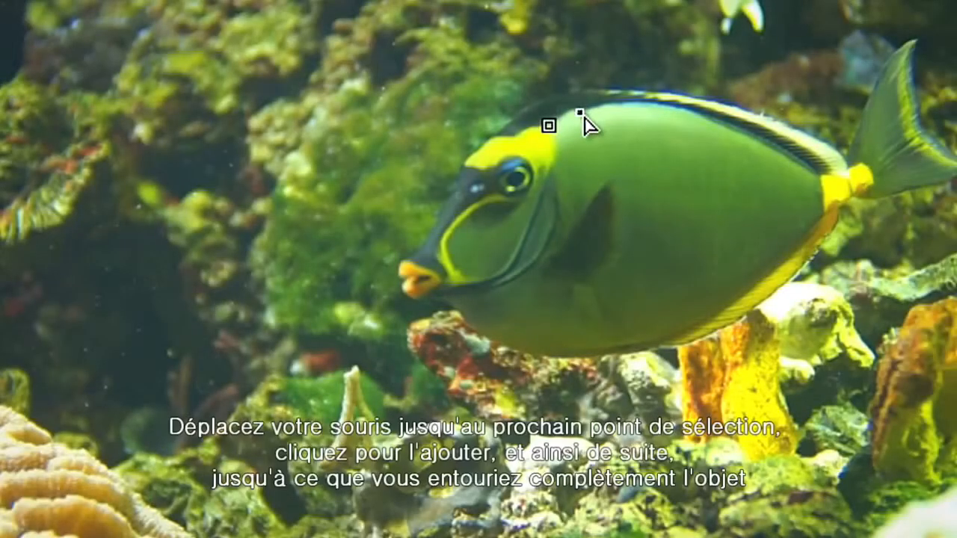
{"action": "left_click", "coordinate": [574, 110]}
{"action": "left_click", "coordinate": [597, 109]}
{"action": "left_click", "coordinate": [621, 103]}
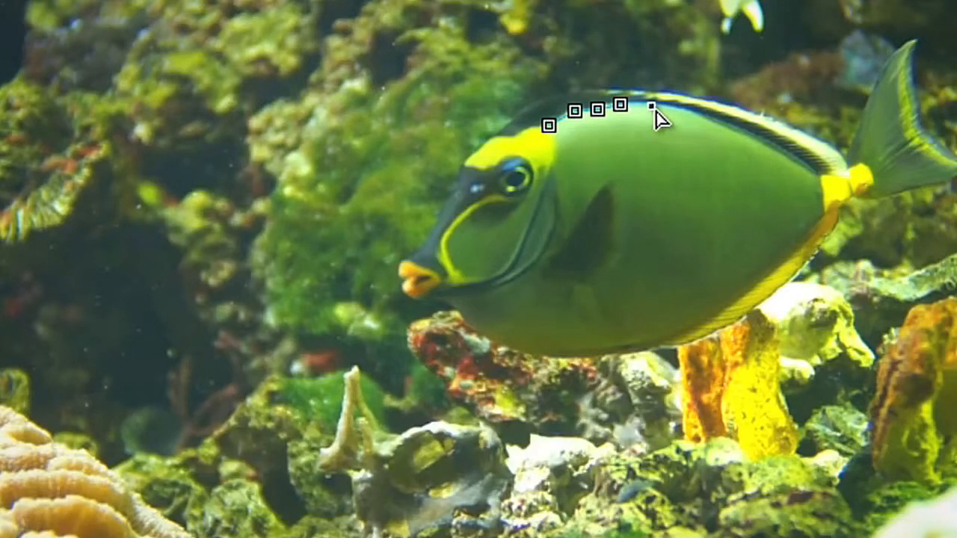
{"action": "left_click", "coordinate": [651, 107]}
{"action": "left_click", "coordinate": [685, 112]}
{"action": "left_click", "coordinate": [727, 127]}
{"action": "left_click", "coordinate": [769, 147]}
{"action": "left_click", "coordinate": [820, 176]}
{"action": "left_click", "coordinate": [825, 215]}
{"action": "left_click", "coordinate": [792, 258]}
{"action": "left_click", "coordinate": [738, 299]}
{"action": "left_click", "coordinate": [613, 354]}
{"action": "left_click", "coordinate": [559, 357]}
{"action": "left_click", "coordinate": [503, 346]}
{"action": "left_click", "coordinate": [467, 328]}
{"action": "left_click", "coordinate": [449, 300]}
{"action": "left_click", "coordinate": [511, 283]}
{"action": "left_click", "coordinate": [556, 231]}
{"action": "left_click", "coordinate": [552, 163]}
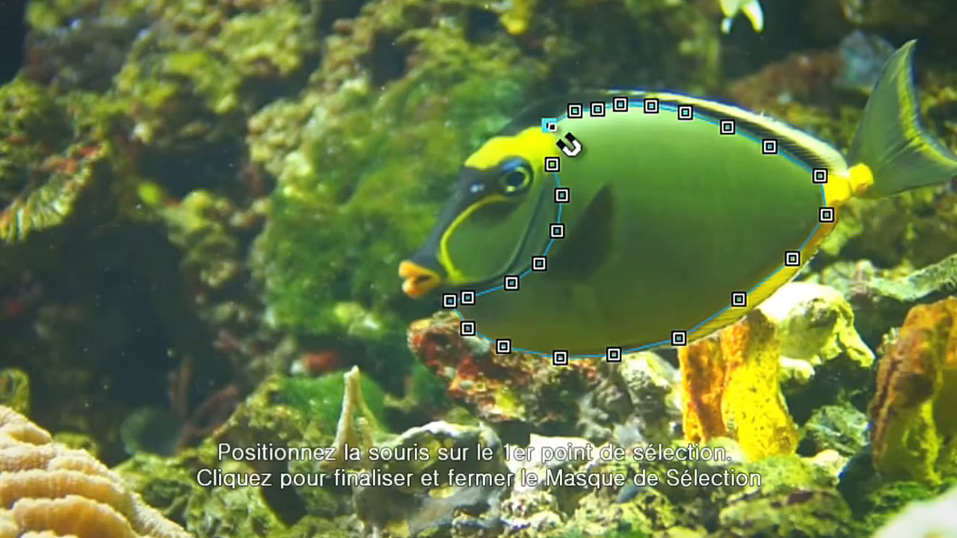
{"action": "left_click", "coordinate": [549, 125]}
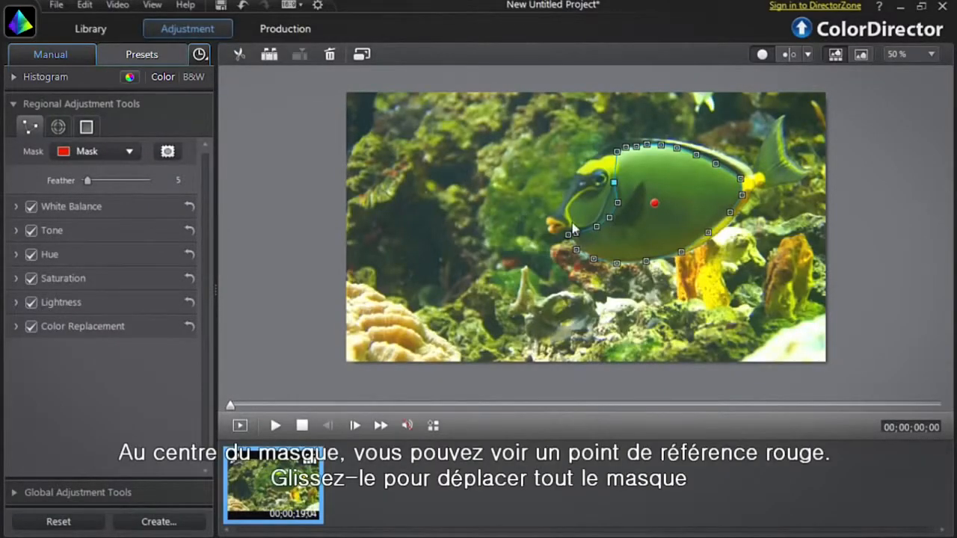
Refine the mask by nudging its position and lower-edge points, and add a selection point along the head edge.
{"action": "mouse_move", "coordinate": [656, 206]}
{"action": "left_mouse_down"}
{"action": "mouse_move", "coordinate": [667, 202]}
{"action": "mouse_move", "coordinate": [659, 172]}
{"action": "mouse_move", "coordinate": [578, 206]}
{"action": "mouse_move", "coordinate": [651, 258]}
{"action": "mouse_move", "coordinate": [718, 197]}
{"action": "mouse_move", "coordinate": [679, 169]}
{"action": "mouse_move", "coordinate": [660, 209]}
{"action": "left_mouse_up"}
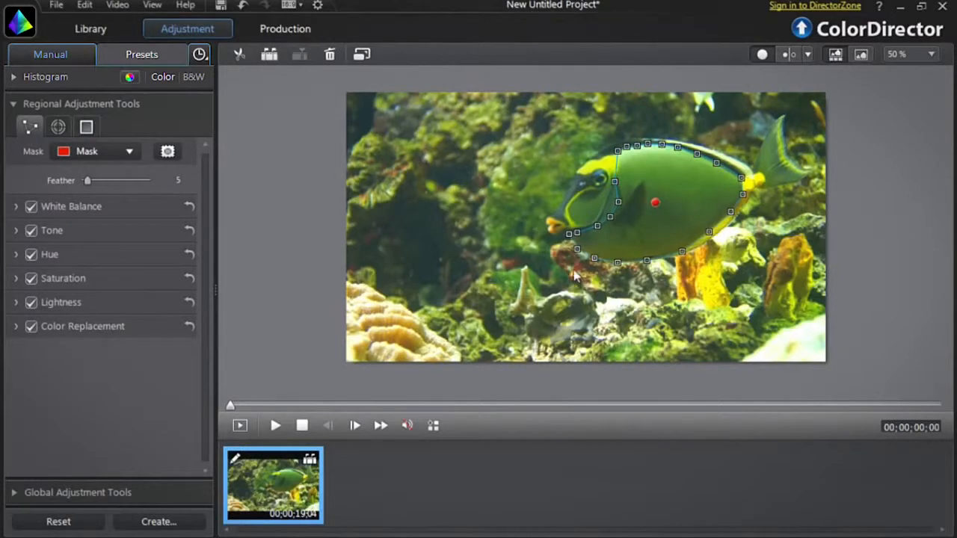
{"action": "left_click_drag", "start_coordinate": [578, 254], "coordinate": [600, 261]}
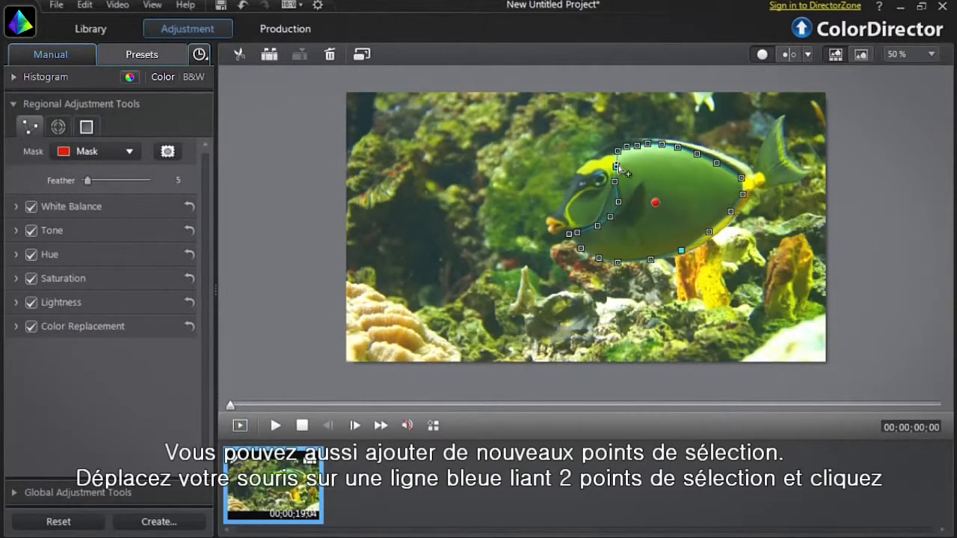
{"action": "left_click", "coordinate": [616, 166]}
{"action": "mouse_move", "coordinate": [615, 166]}
{"action": "left_mouse_down"}
{"action": "mouse_move", "coordinate": [655, 172]}
{"action": "mouse_move", "coordinate": [625, 170]}
{"action": "left_mouse_up"}
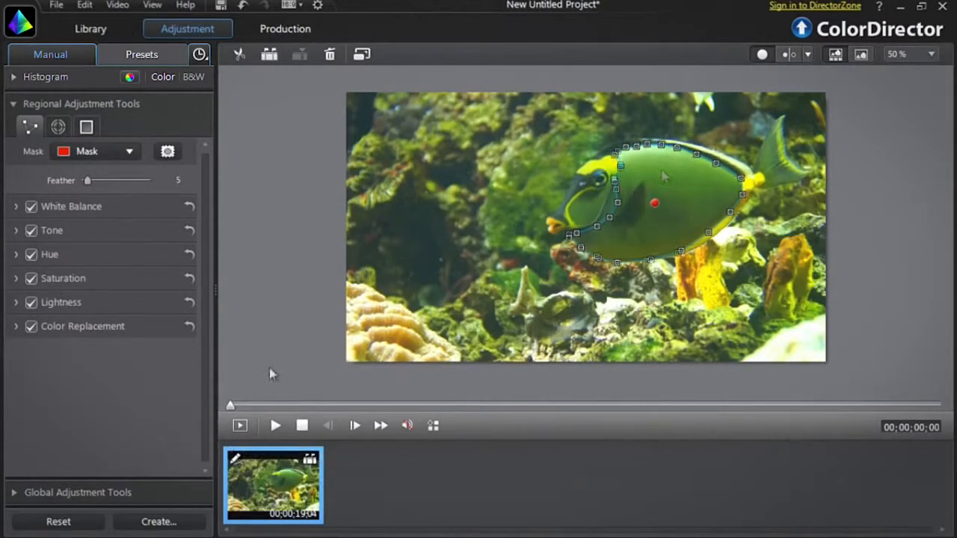
Play the clip to 00;00;04;02, show the keyframe settings, and shift the whole mask down onto the fish's new position.
{"action": "left_click", "coordinate": [276, 426]}
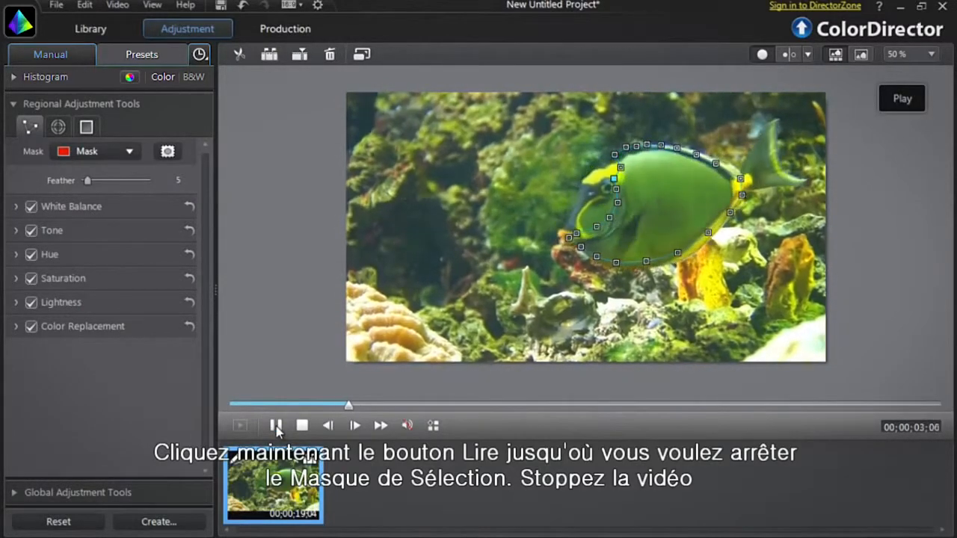
{"action": "left_click", "coordinate": [275, 426]}
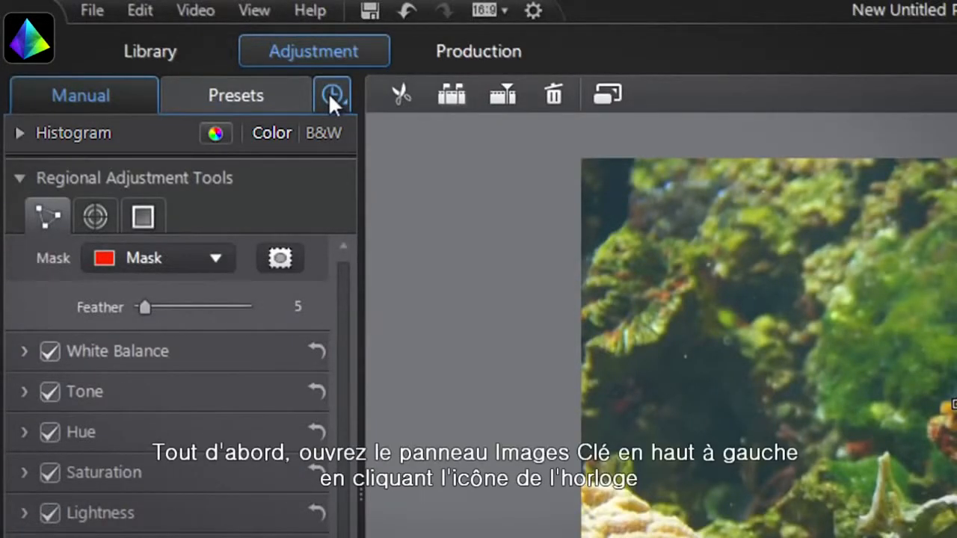
{"action": "left_click", "coordinate": [331, 95]}
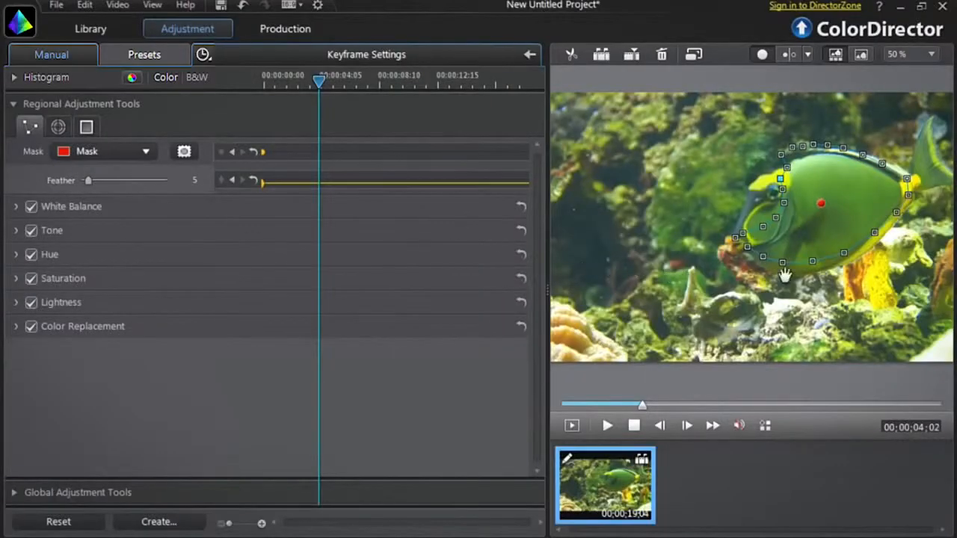
{"action": "left_click_drag", "start_coordinate": [825, 209], "coordinate": [830, 223]}
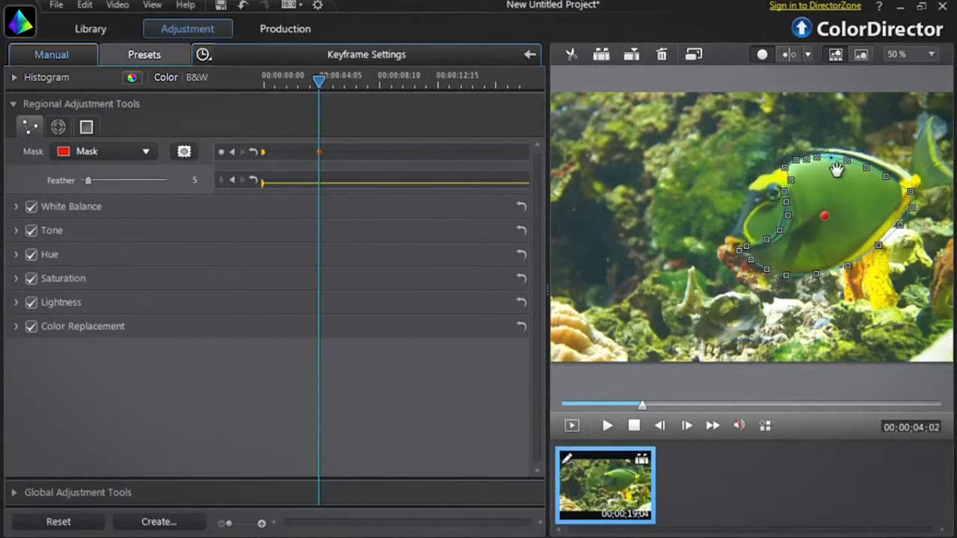
Reposition individual mask points along the back, tail, belly and head edges to fit the fish at 00;00;04;02.
{"action": "left_click_drag", "start_coordinate": [834, 161], "coordinate": [811, 164]}
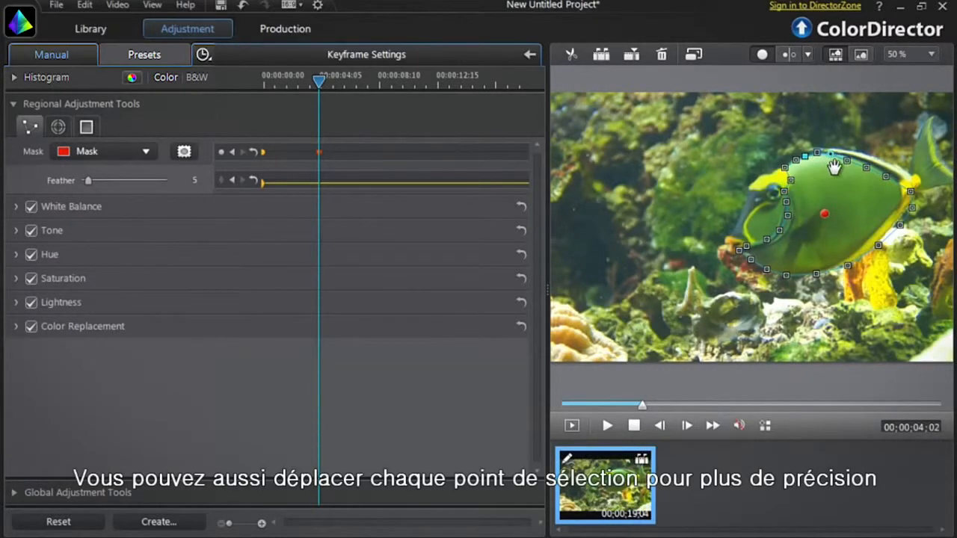
{"action": "left_click_drag", "start_coordinate": [912, 207], "coordinate": [888, 218]}
{"action": "left_click_drag", "start_coordinate": [878, 245], "coordinate": [748, 254]}
{"action": "left_click_drag", "start_coordinate": [746, 246], "coordinate": [783, 216]}
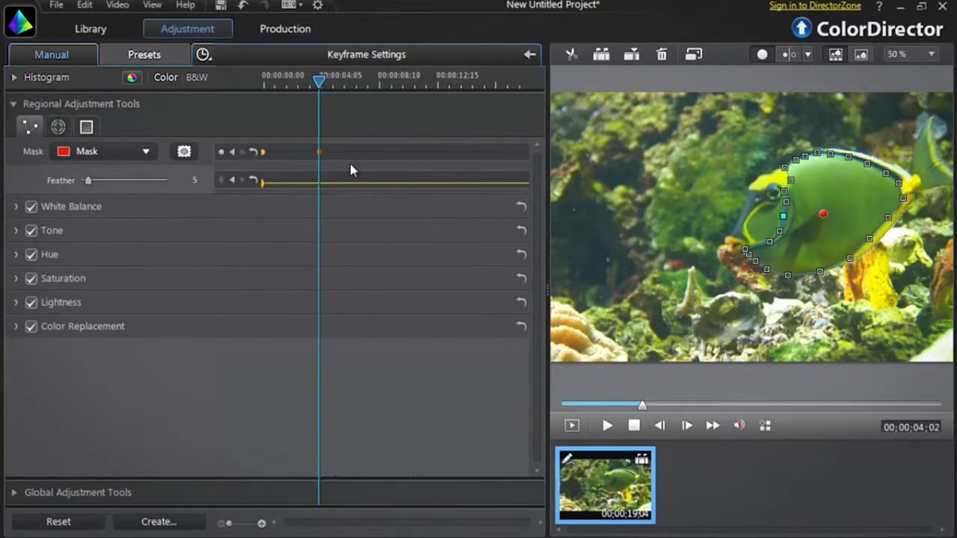
Play the clip from its first frame to check how the mask follows the fish between keyframes.
{"action": "left_click_drag", "start_coordinate": [639, 409], "coordinate": [562, 407]}
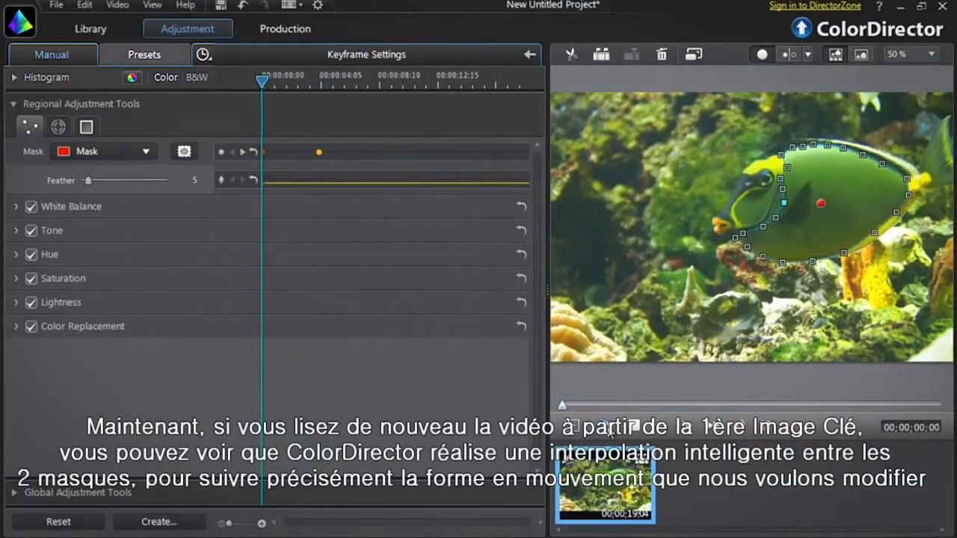
{"action": "left_click", "coordinate": [609, 428]}
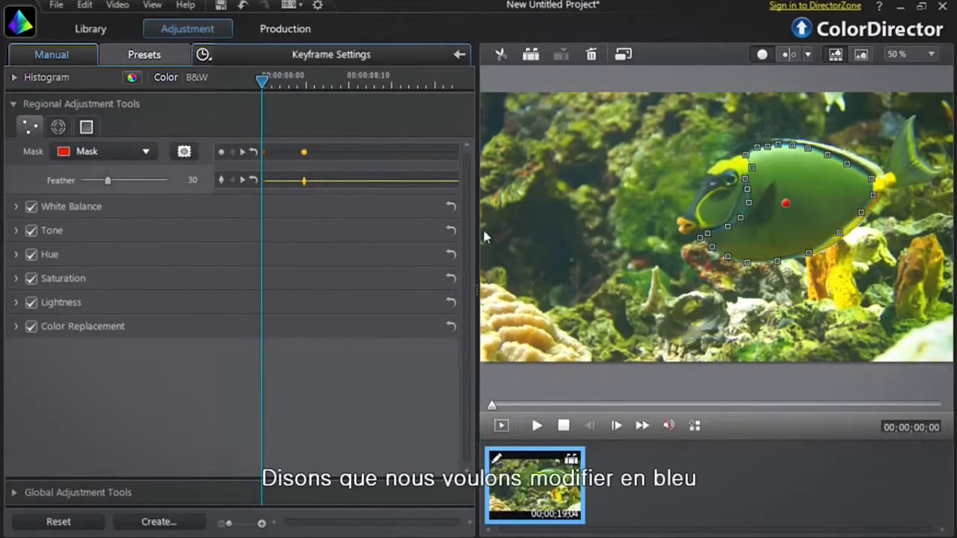
Lower the masked area's white balance temperature to -66 to turn the fish's body blue.
{"action": "left_click", "coordinate": [183, 204]}
{"action": "left_click_drag", "start_coordinate": [124, 230], "coordinate": [100, 237]}
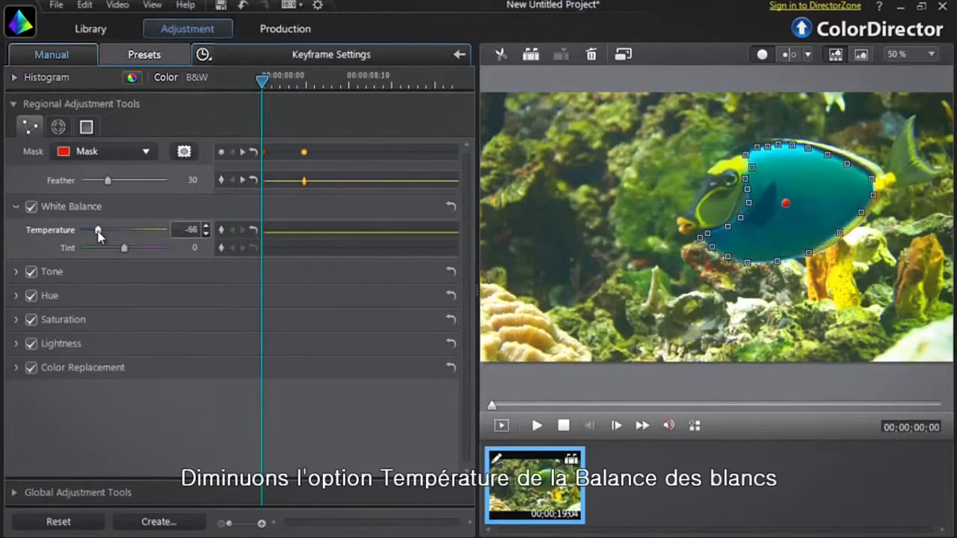